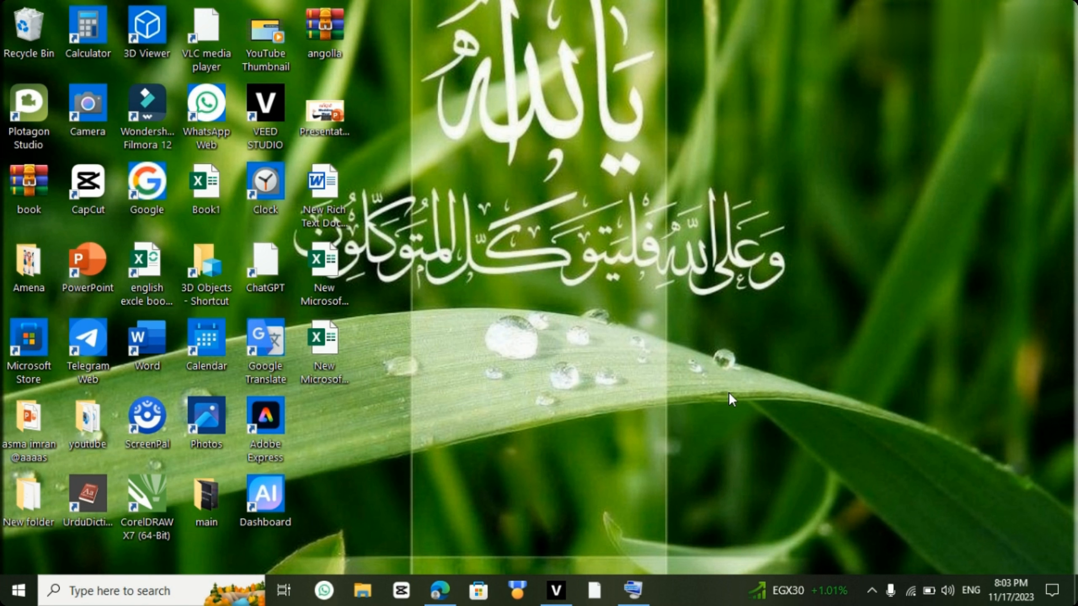
# Step: Open the New Microsoft Excel Worksheet (2) workbook from the desktop and dismiss the Office activation wizard
pyautogui.click(335, 359)
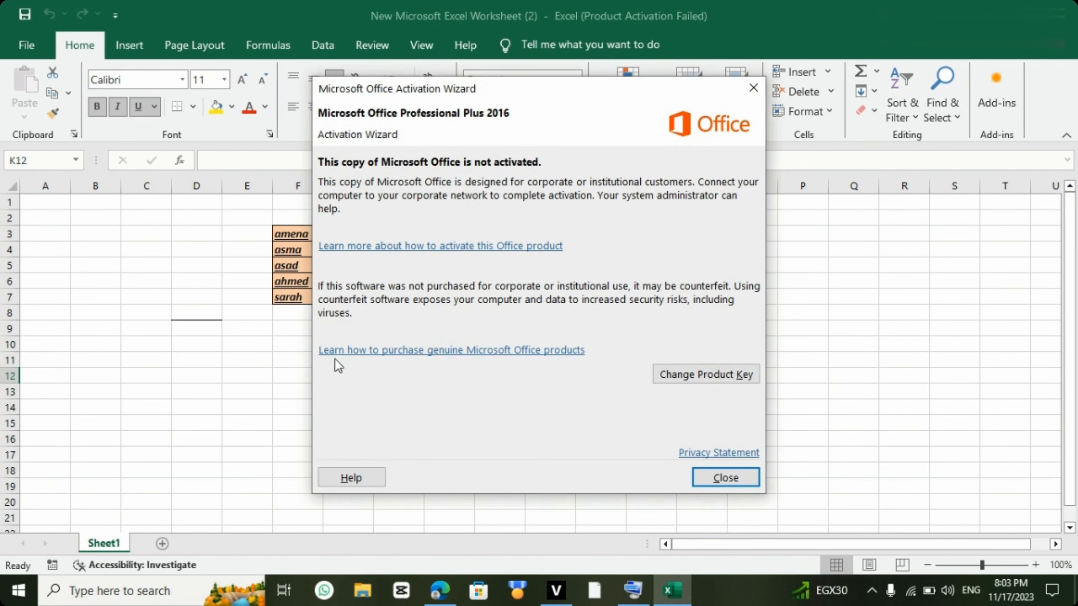
pyautogui.press('Escape')
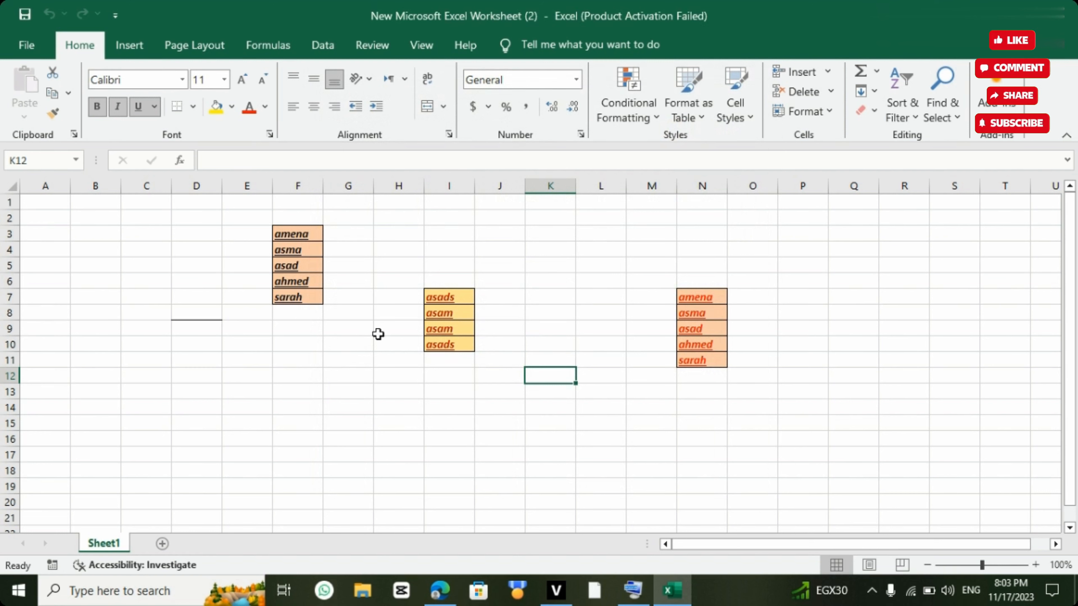
# Step: Enter a list of four short sample names in cells K7 through K10
pyautogui.click(550, 300)
pyautogui.write('asad')
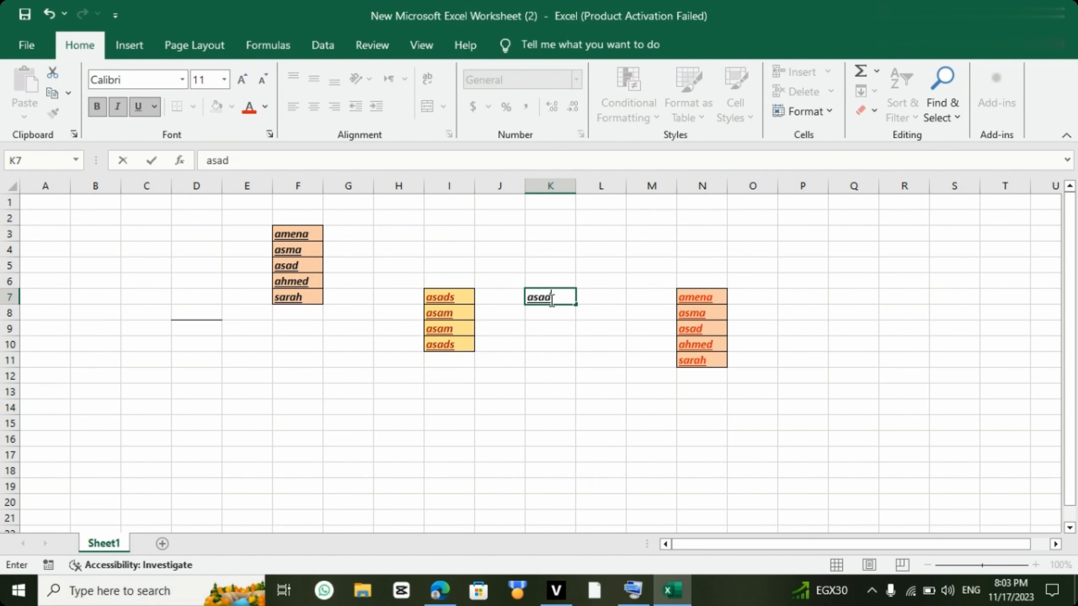
pyautogui.press('Return')
pyautogui.write('asma')
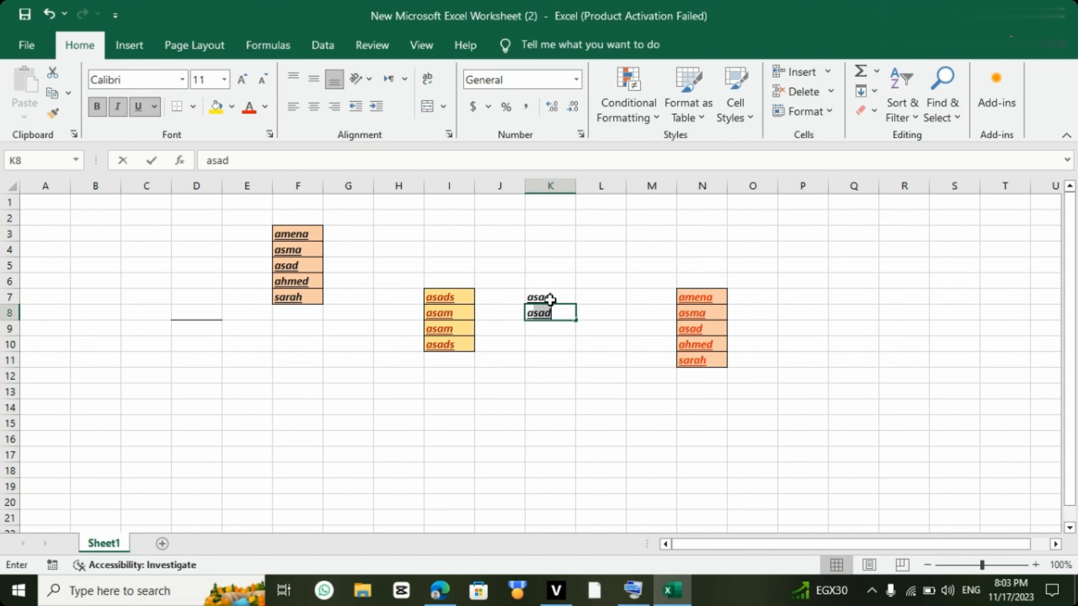
pyautogui.press('Return')
pyautogui.write('adasa')
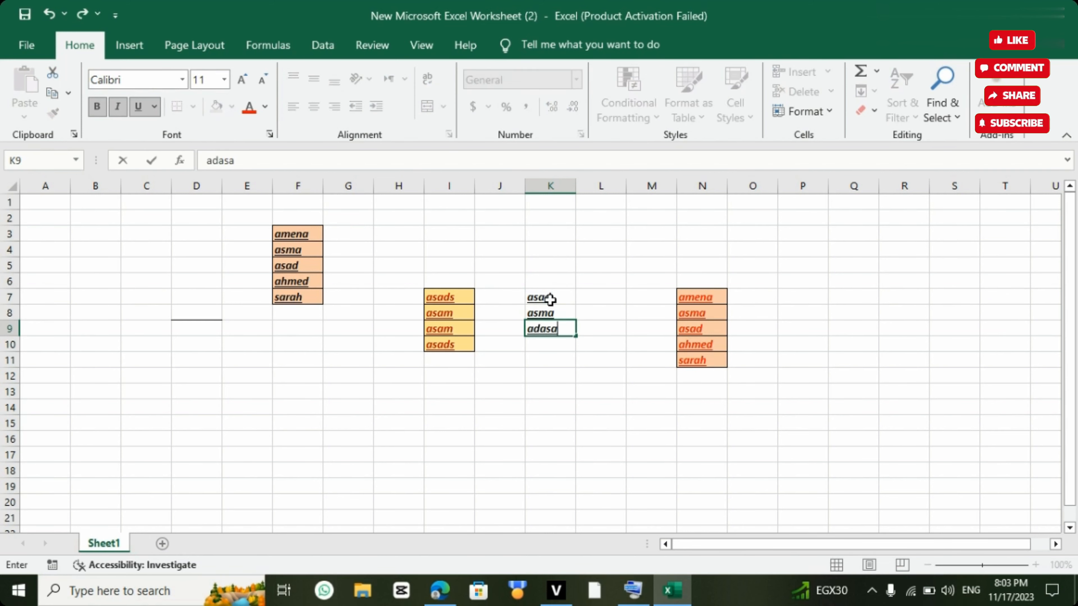
pyautogui.press('Return')
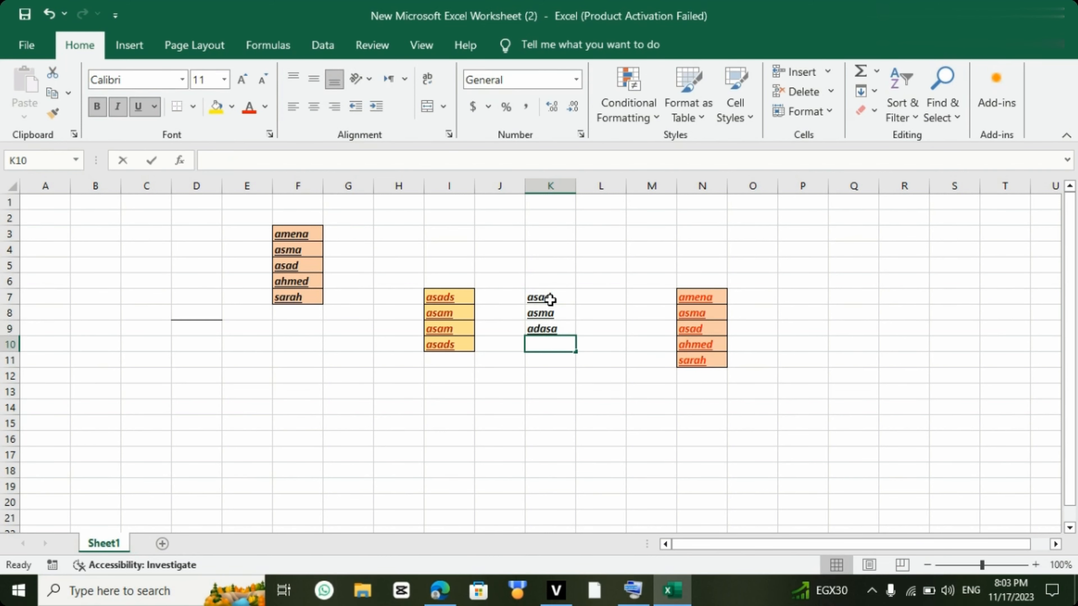
pyautogui.write('amsa')
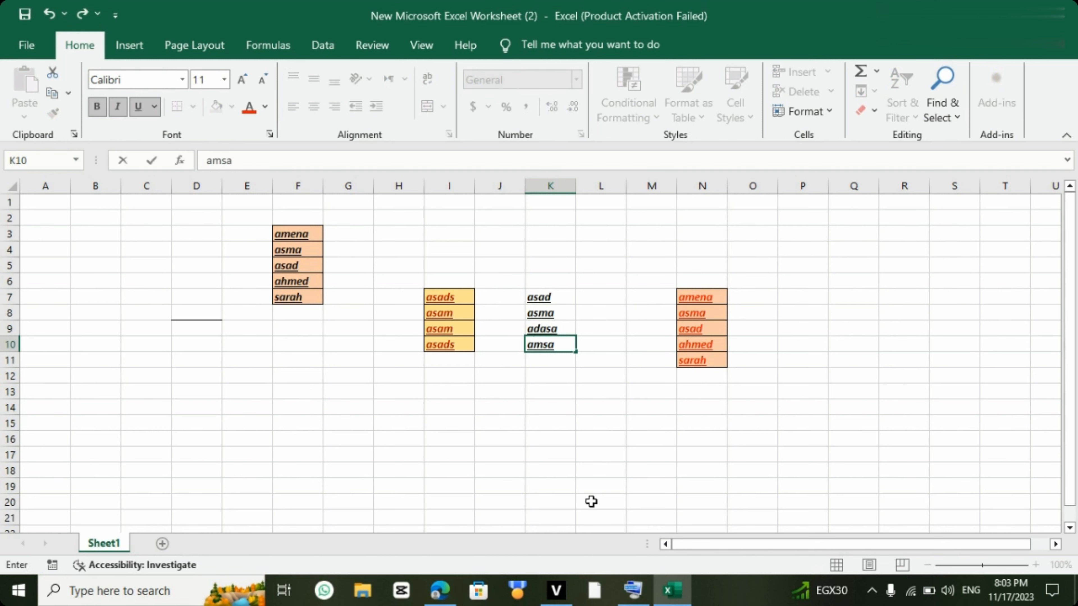
pyautogui.click(562, 435)
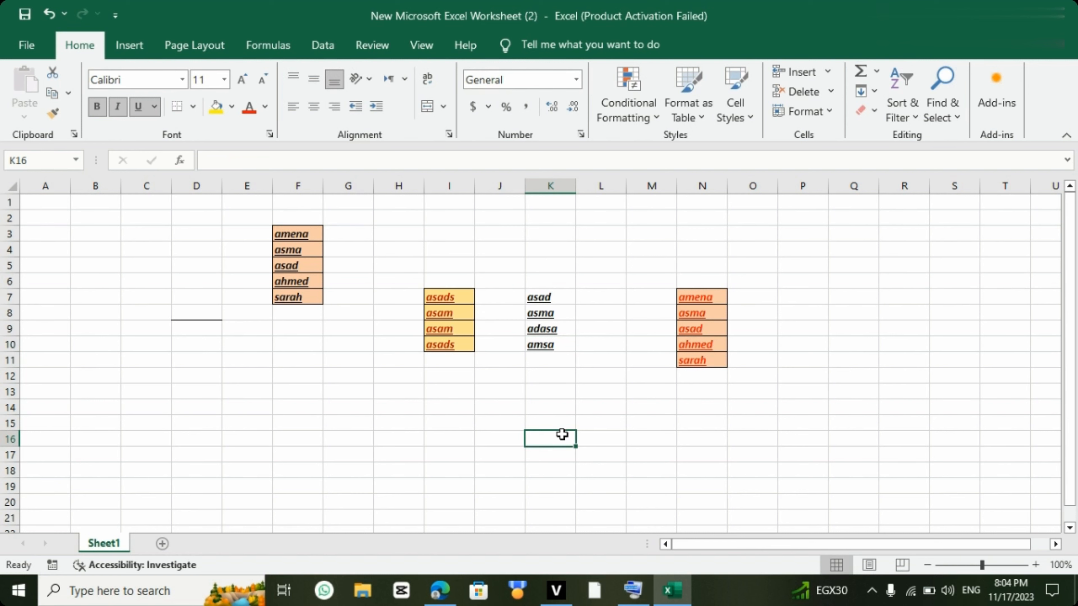
# Step: Apply All Borders to the new name list in K7:K10
pyautogui.moveTo(540, 295); pyautogui.dragTo(548, 344)
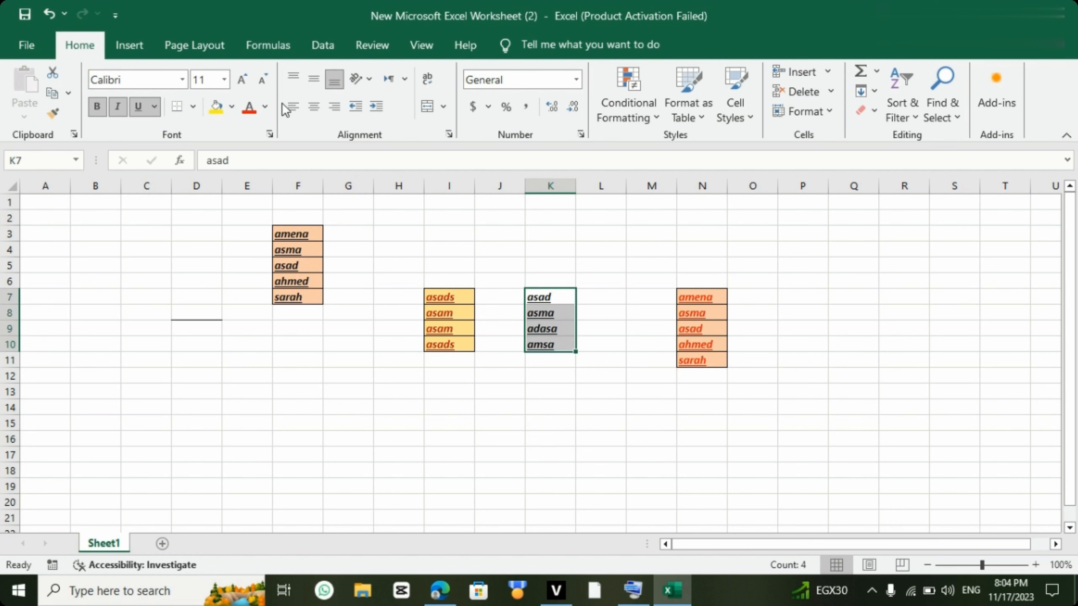
pyautogui.click(193, 107)
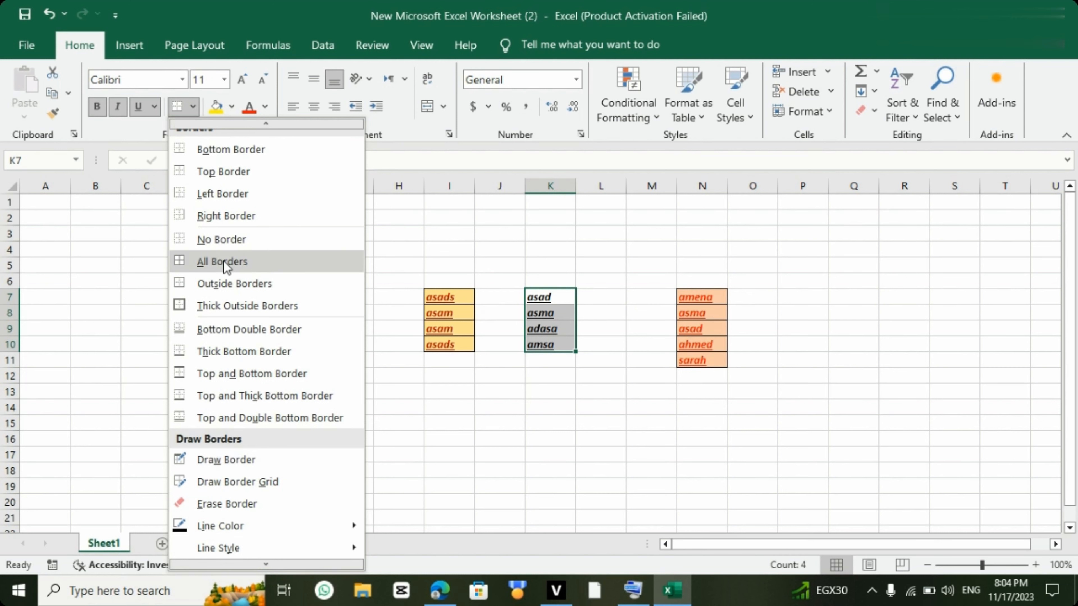
pyautogui.click(235, 263)
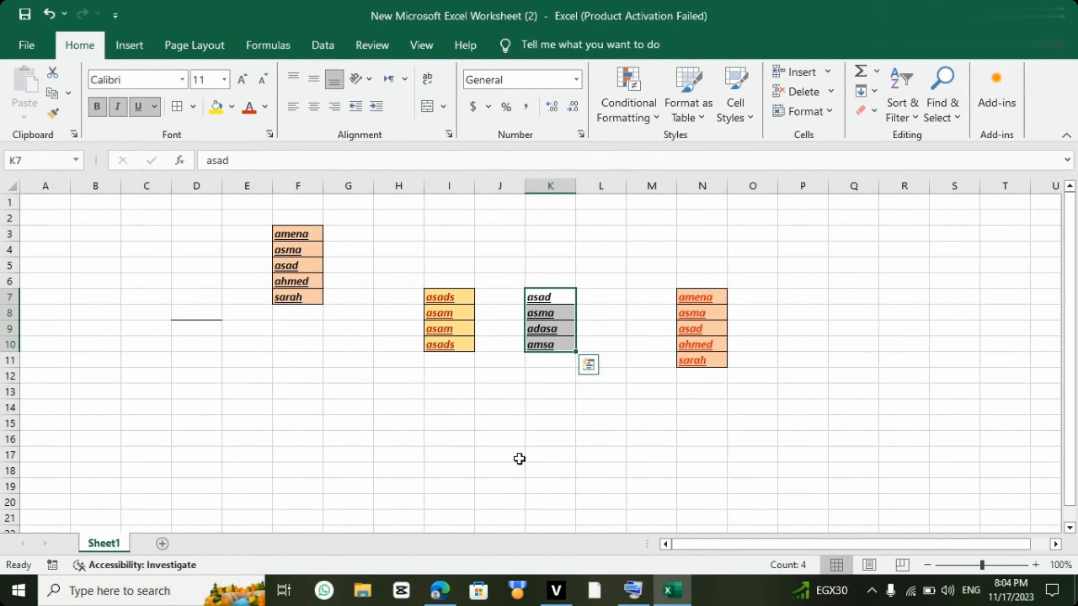
pyautogui.click(518, 458)
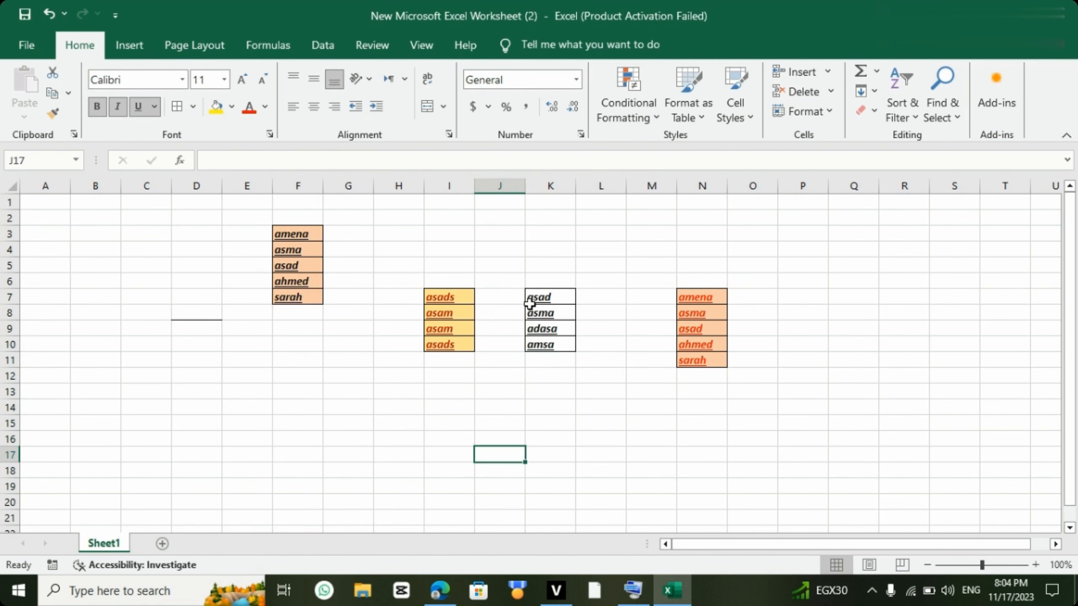
# Step: Remove the borders from the name list in K7:K10 with No Border
pyautogui.moveTo(526, 294); pyautogui.dragTo(568, 346)
pyautogui.click(193, 106)
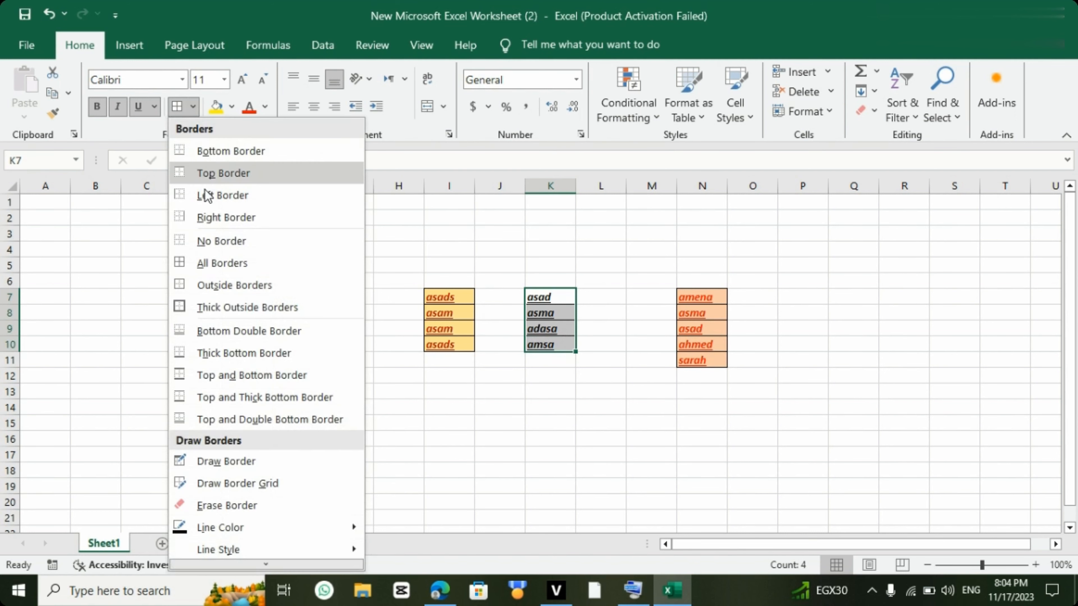
pyautogui.click(221, 242)
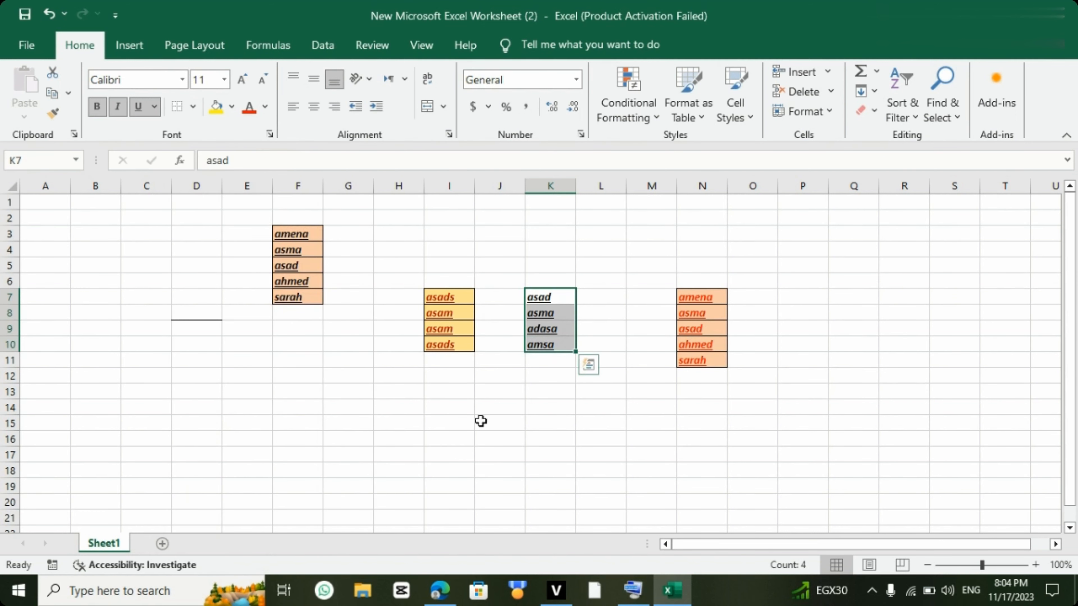
pyautogui.click(504, 433)
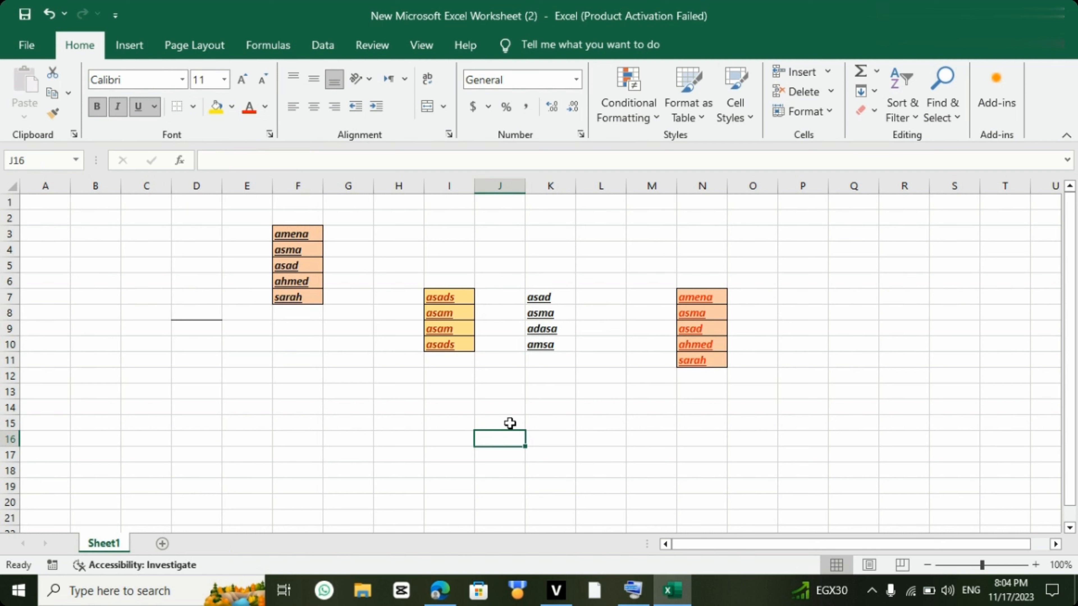
# Step: Try Outside Borders on the name list in K7:K10, replacing it with All Borders
pyautogui.click(544, 298)
pyautogui.moveTo(550, 313); pyautogui.dragTo(557, 345)
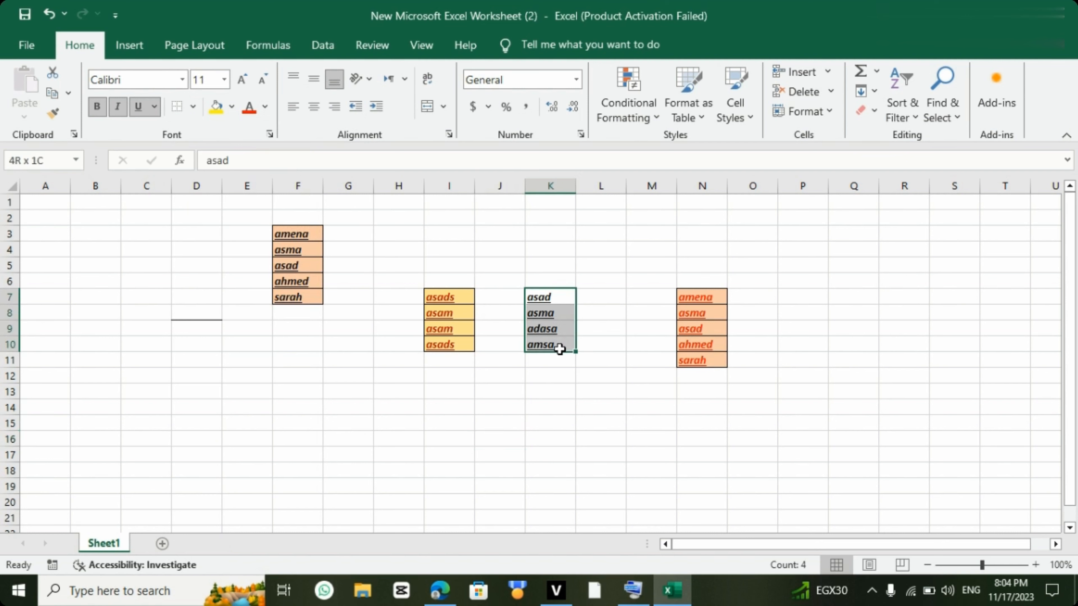
pyautogui.click(192, 107)
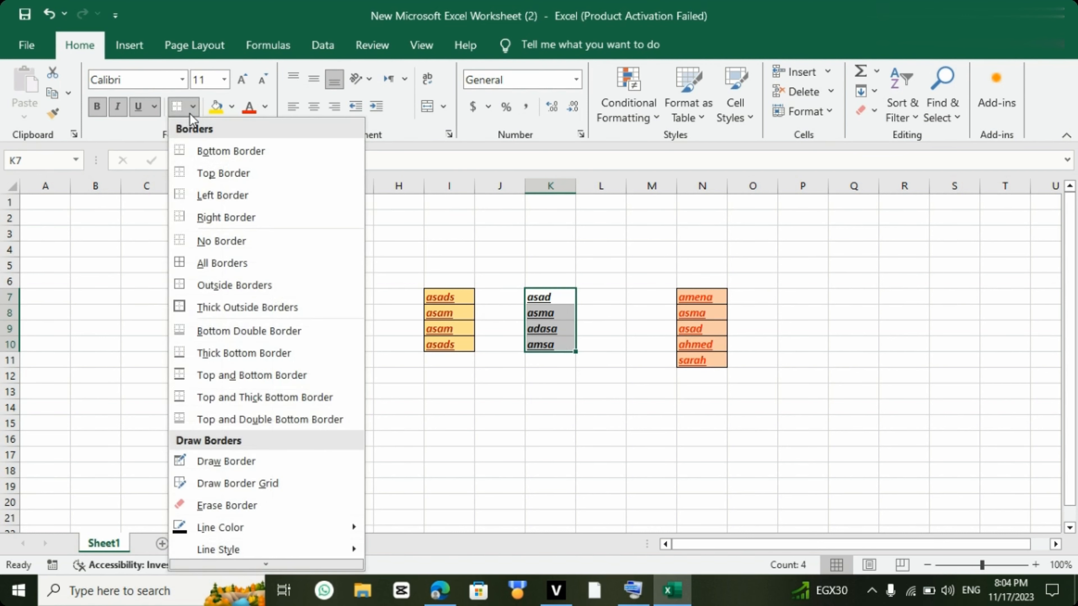
pyautogui.click(237, 285)
pyautogui.click(190, 112)
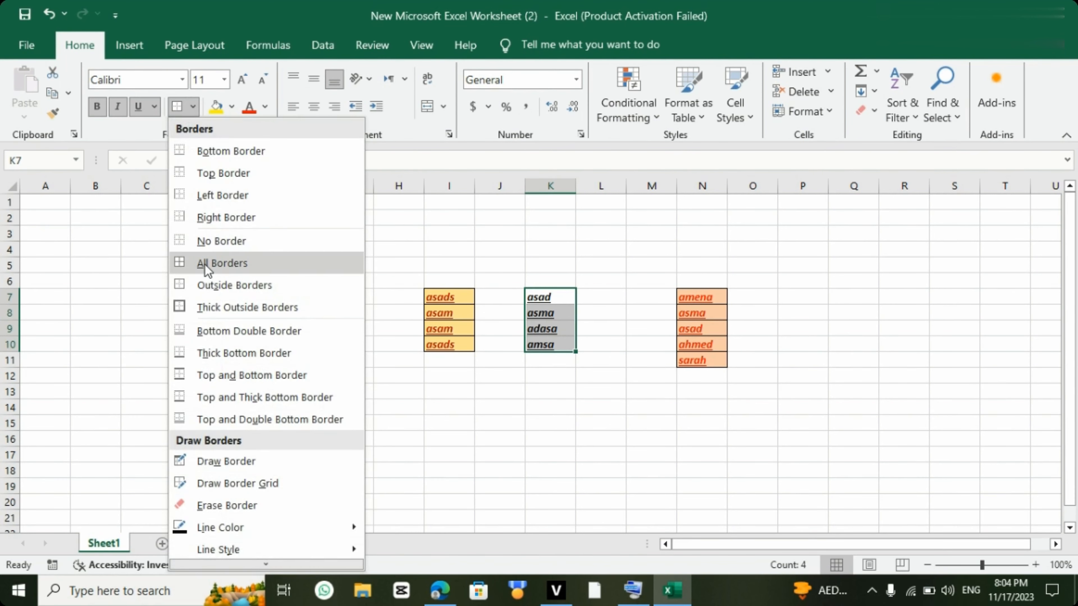
pyautogui.click(222, 263)
pyautogui.click(528, 397)
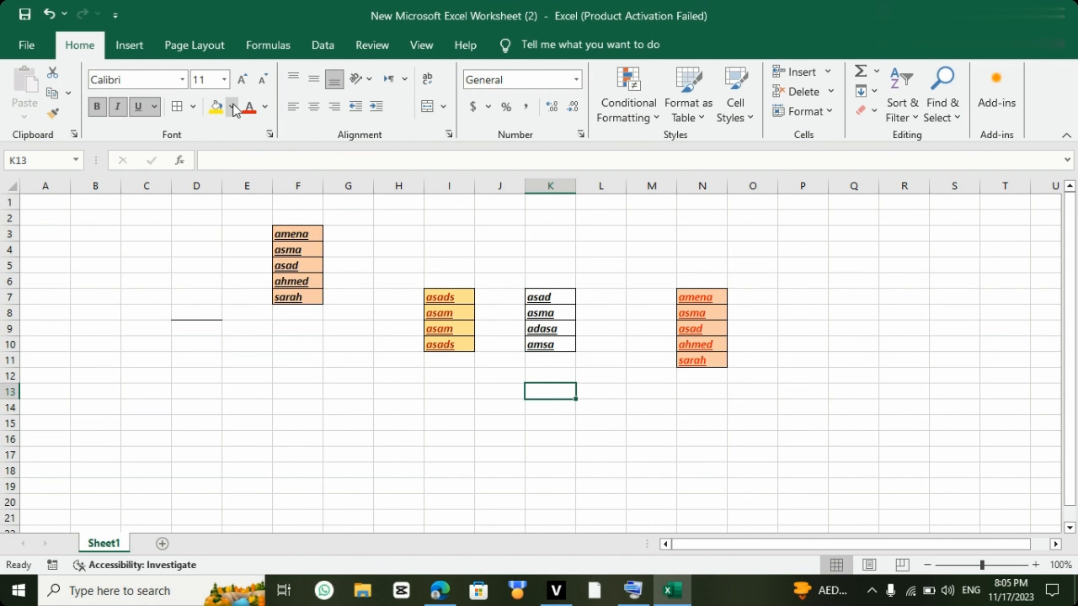
# Step: Use Draw Border to outline I13:J14 and L13, adding vertical lines along column L's edges and a line under J15
pyautogui.click(191, 107)
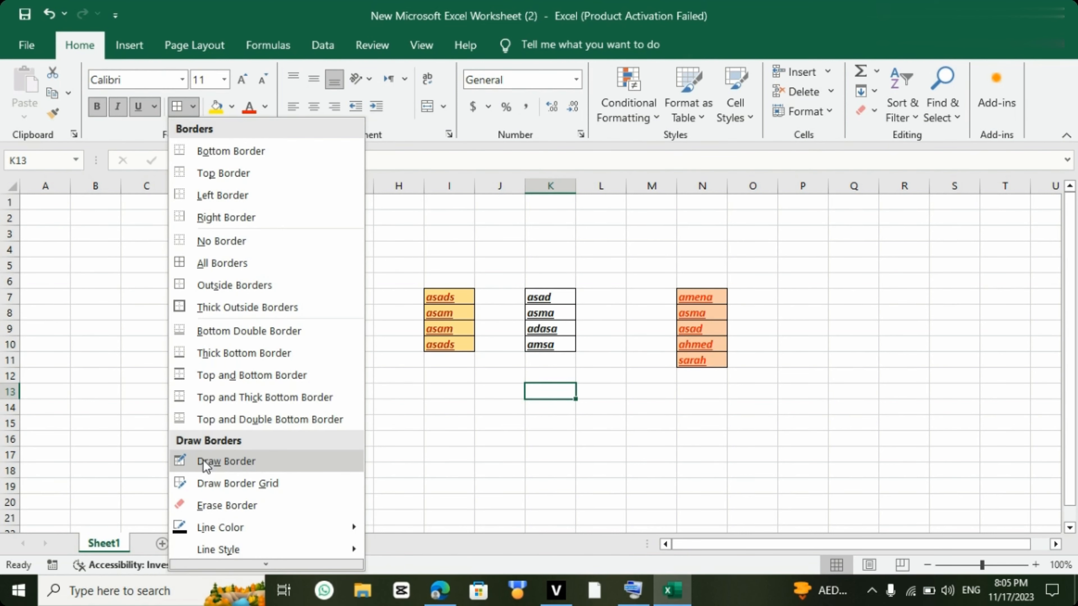
pyautogui.click(212, 461)
pyautogui.moveTo(471, 385); pyautogui.dragTo(505, 403)
pyautogui.moveTo(568, 395); pyautogui.dragTo(578, 411)
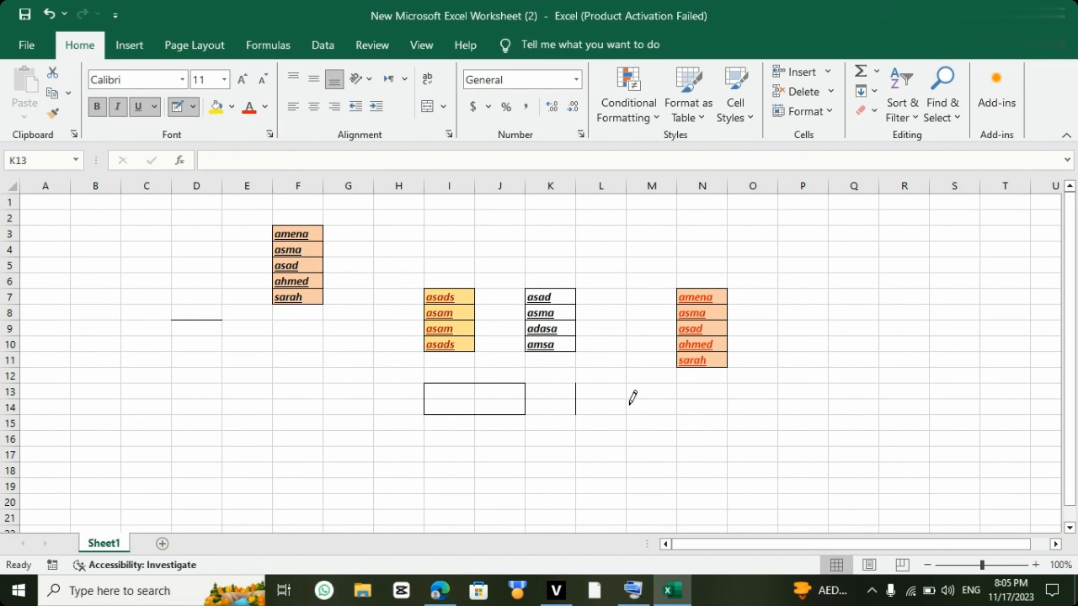
pyautogui.moveTo(627, 385); pyautogui.dragTo(626, 430)
pyautogui.moveTo(577, 384); pyautogui.dragTo(618, 397)
pyautogui.click(489, 430)
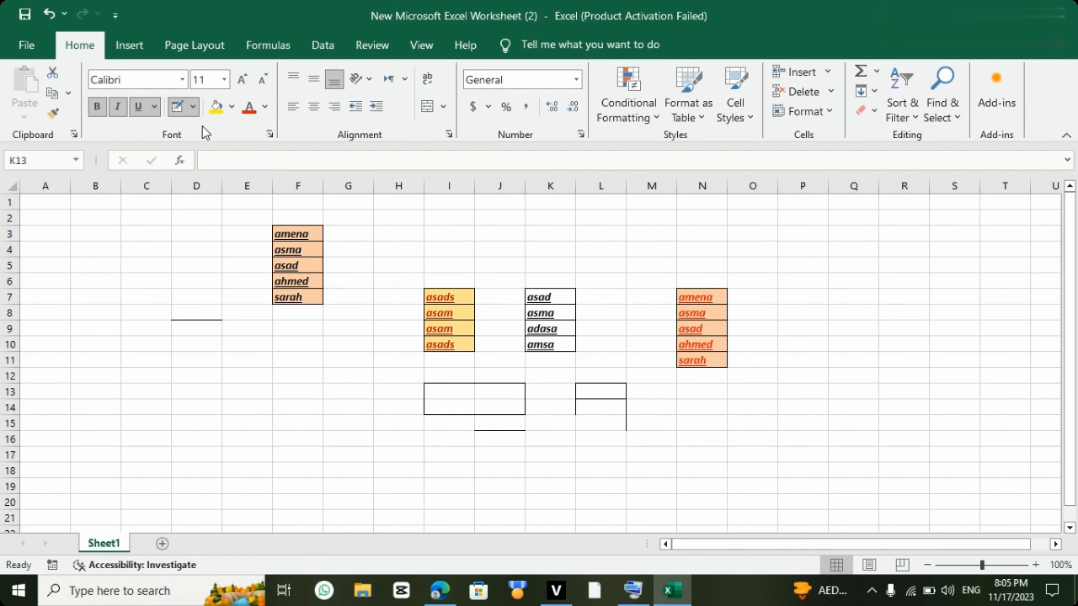
# Step: Use Draw Border Grid to draw full grids over D15:G17, E10:G13 and B5:D13, and leave drawing mode
pyautogui.click(193, 107)
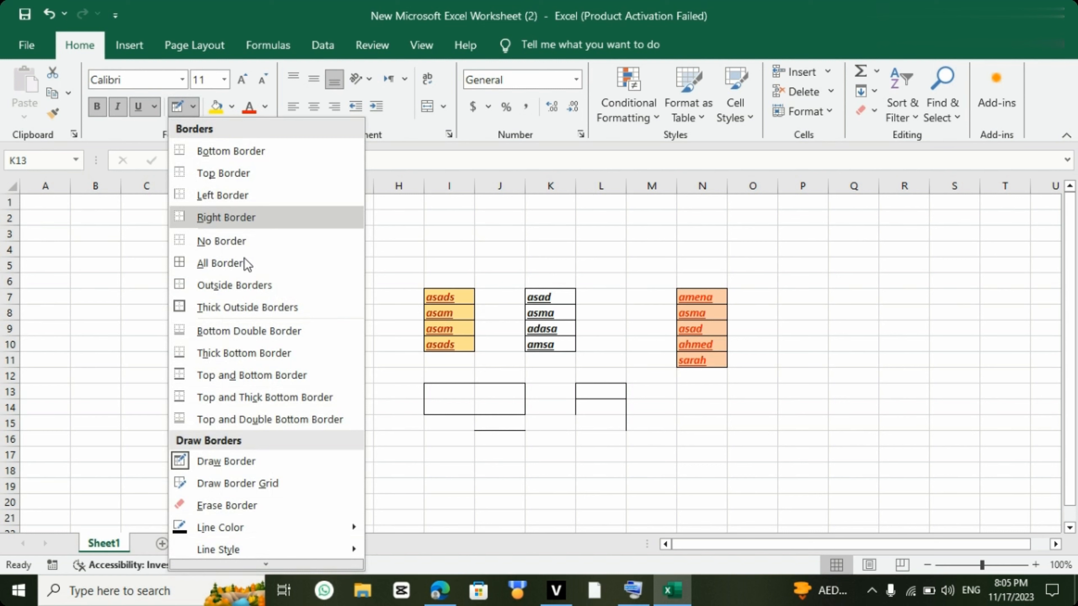
pyautogui.click(594, 444)
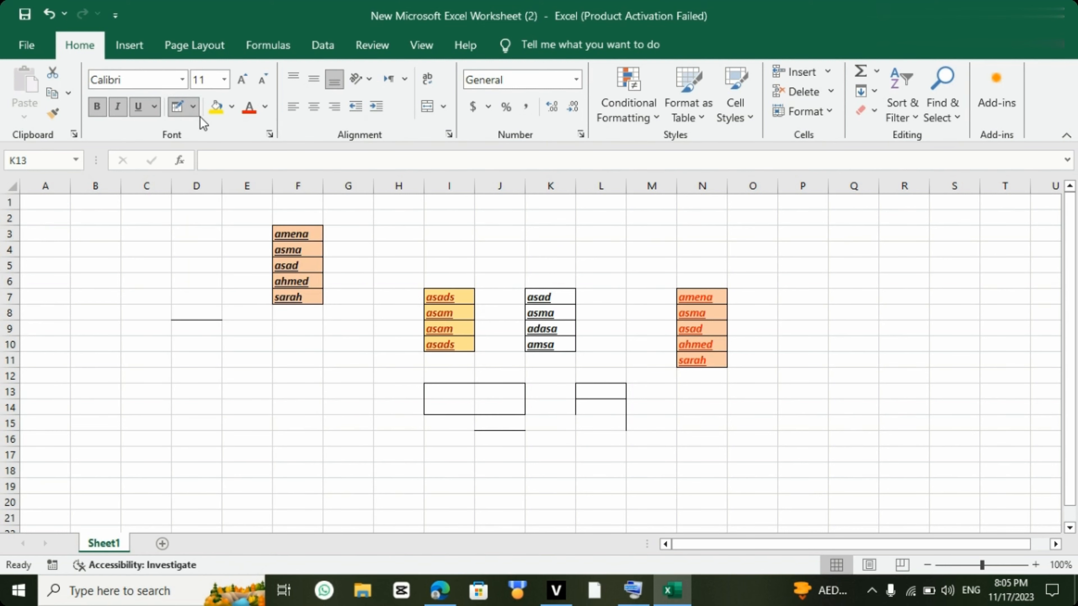
pyautogui.click(194, 111)
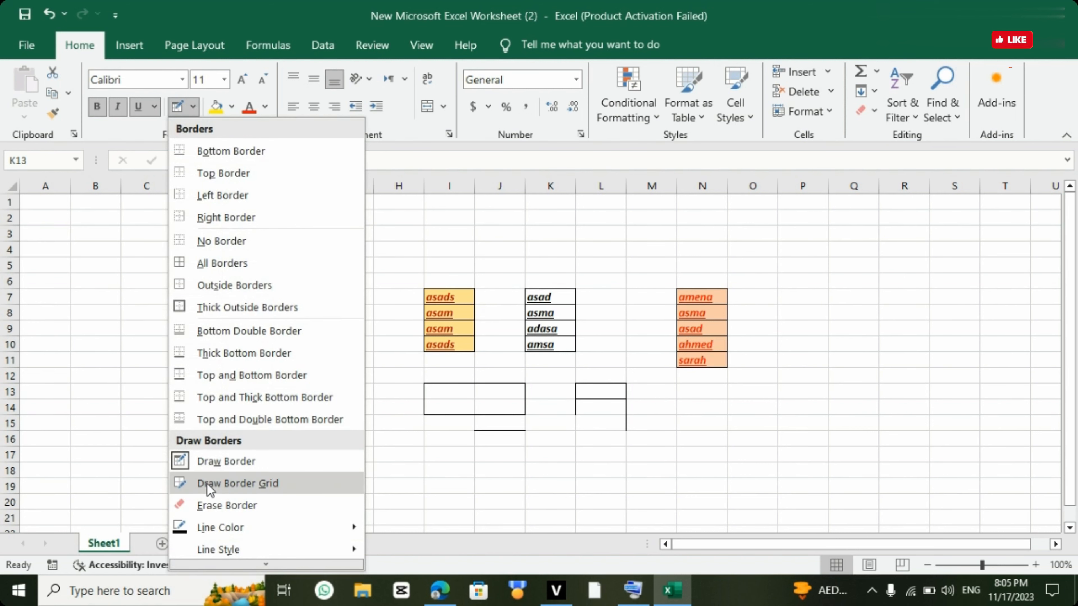
pyautogui.click(240, 487)
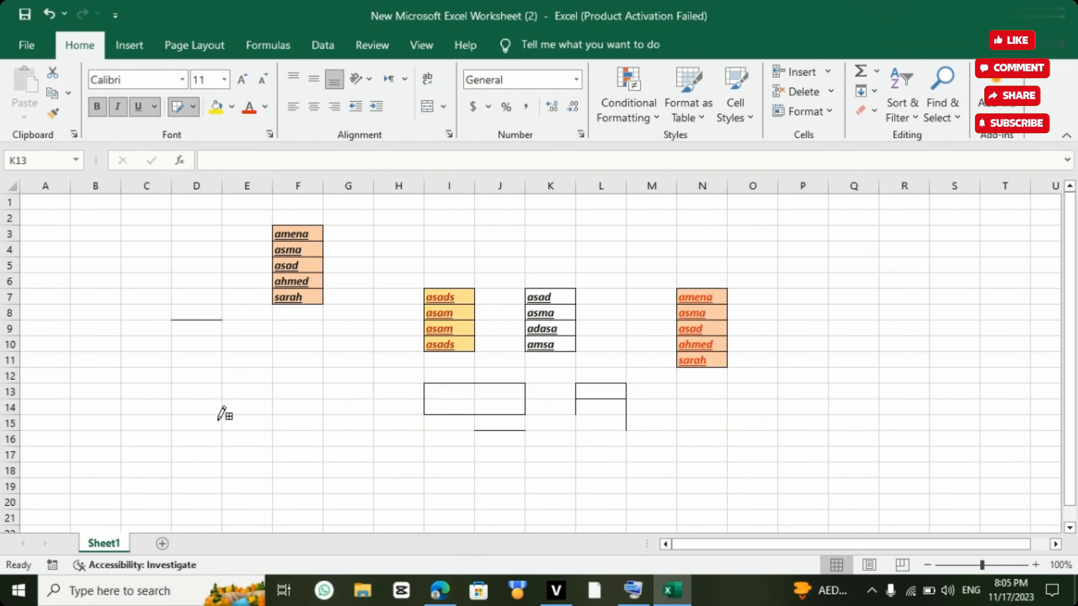
pyautogui.moveTo(217, 418); pyautogui.dragTo(359, 460)
pyautogui.moveTo(227, 337); pyautogui.dragTo(345, 385)
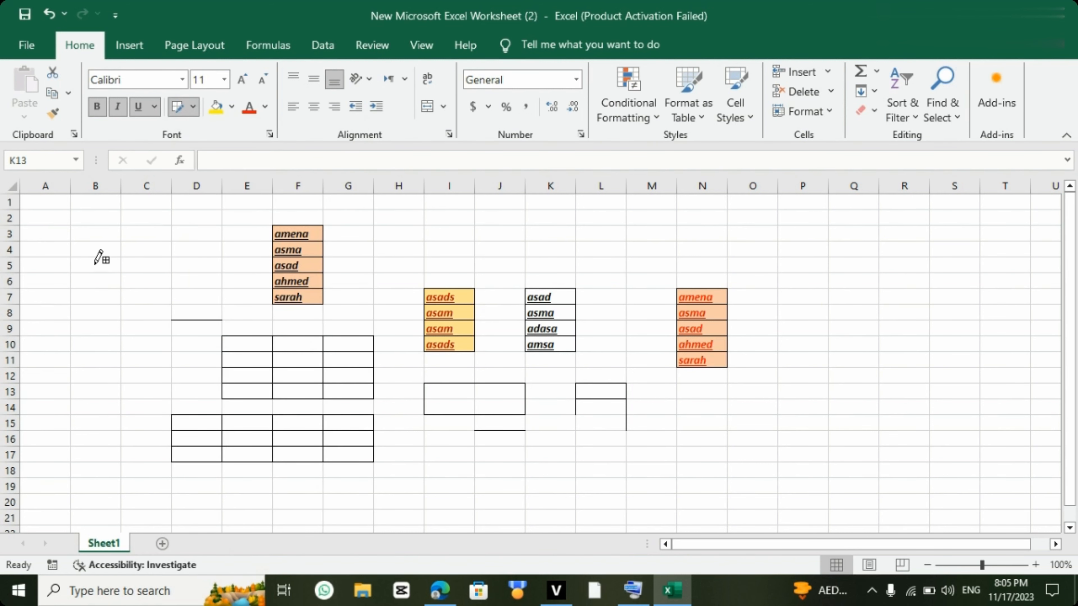
pyautogui.moveTo(100, 260); pyautogui.dragTo(190, 386)
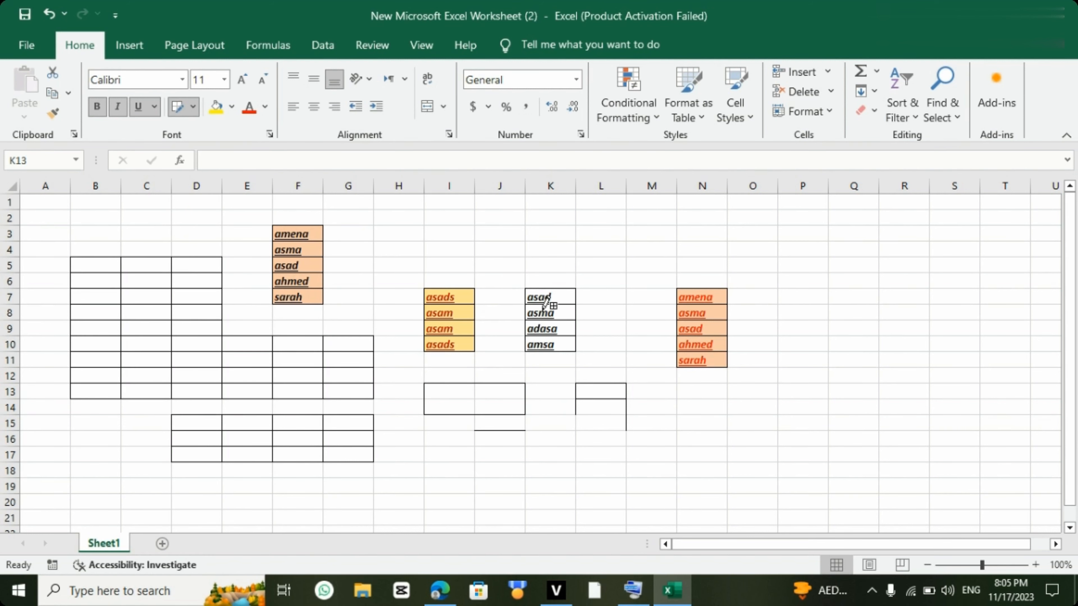
pyautogui.click(186, 112)
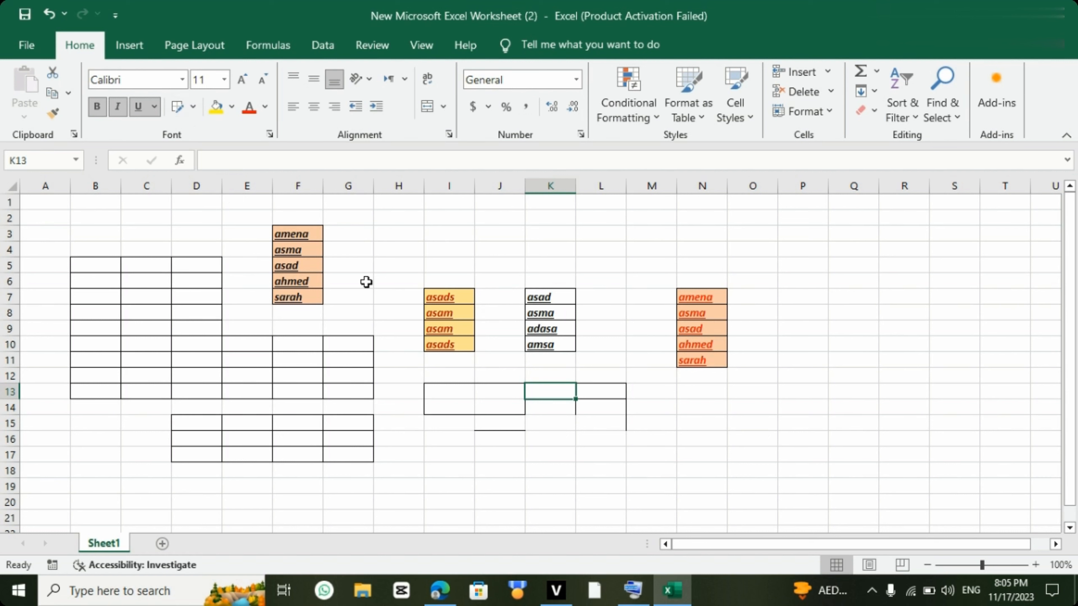
pyautogui.click(659, 479)
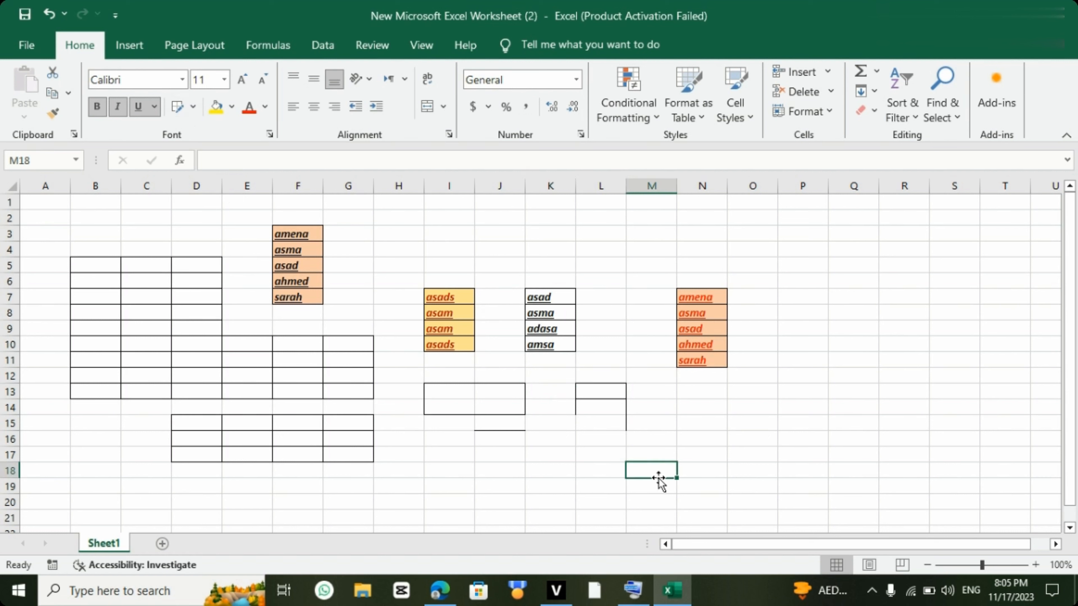
# Step: Fill the name list in K7:K10 with a lighter orange theme colour
pyautogui.moveTo(549, 294); pyautogui.dragTo(553, 344)
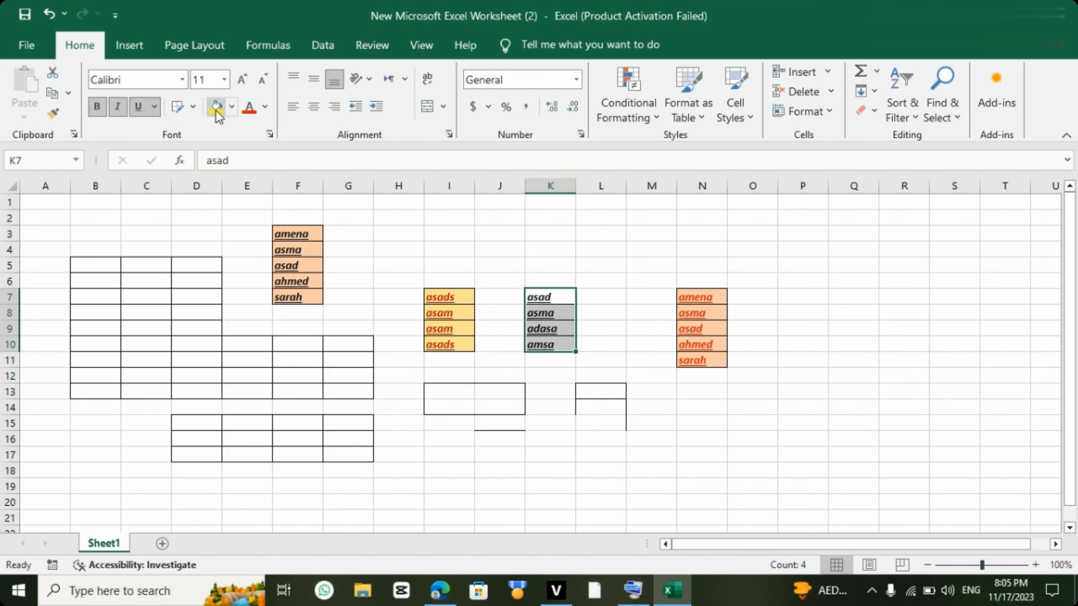
pyautogui.click(231, 107)
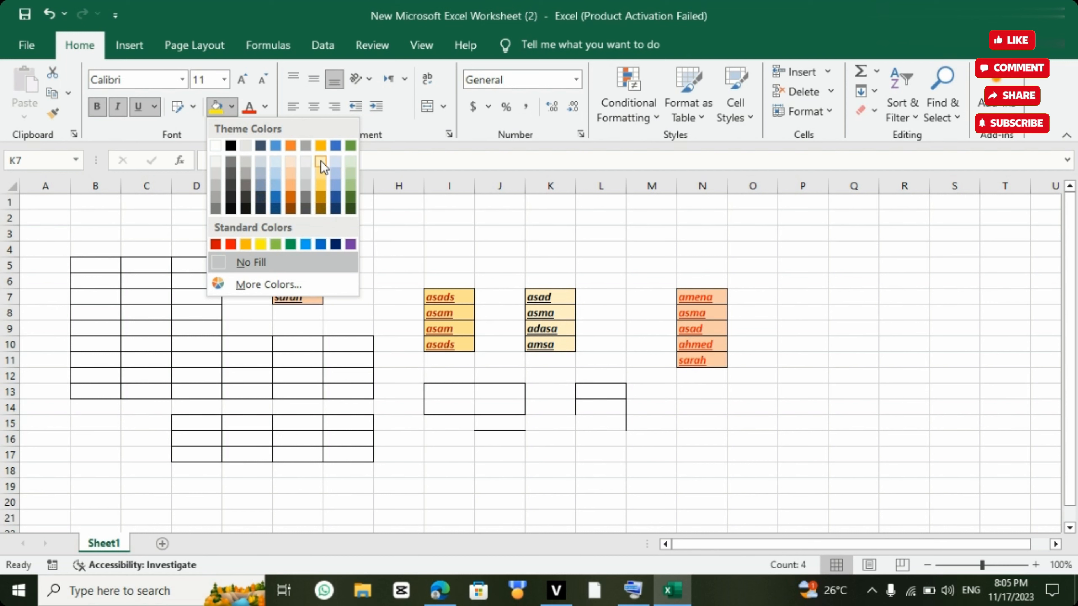
pyautogui.click(293, 183)
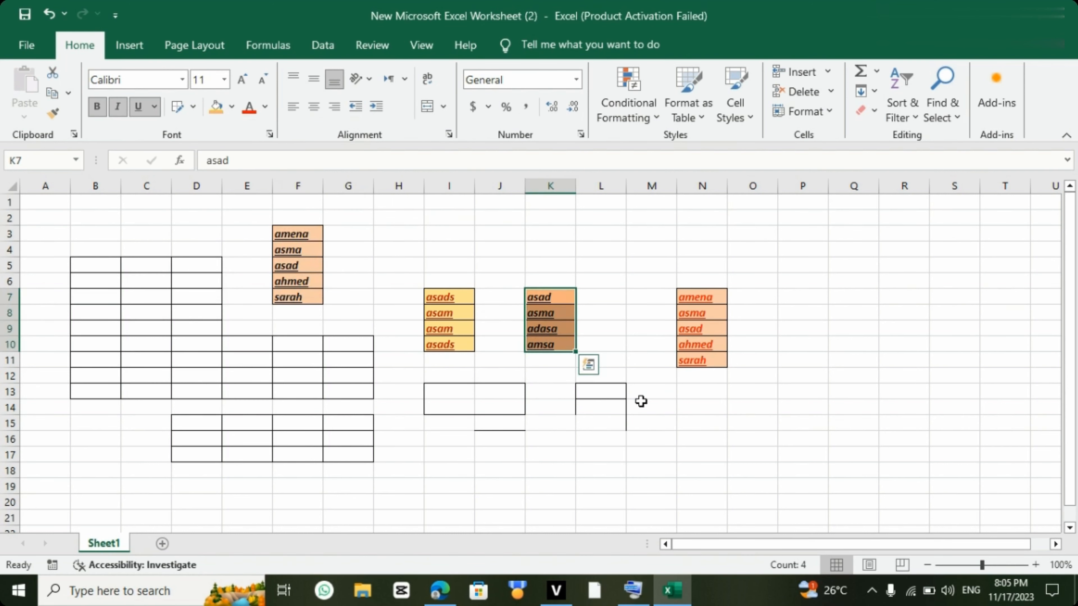
pyautogui.click(641, 403)
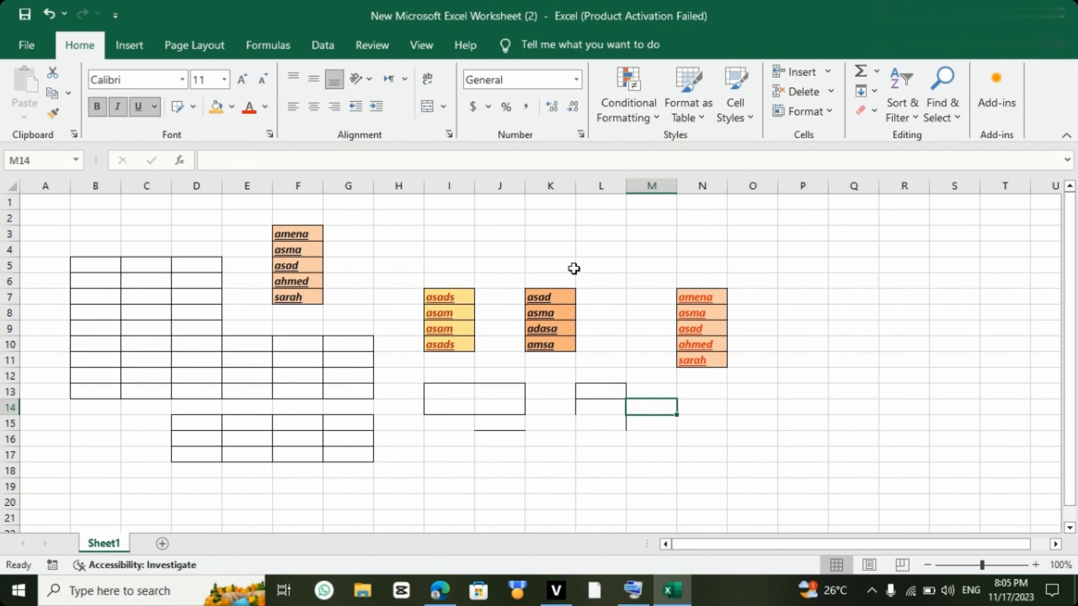
# Step: Set the font colour of the name list in K7:K10 to standard dark red and minimise the workbook window
pyautogui.moveTo(562, 299); pyautogui.dragTo(561, 342)
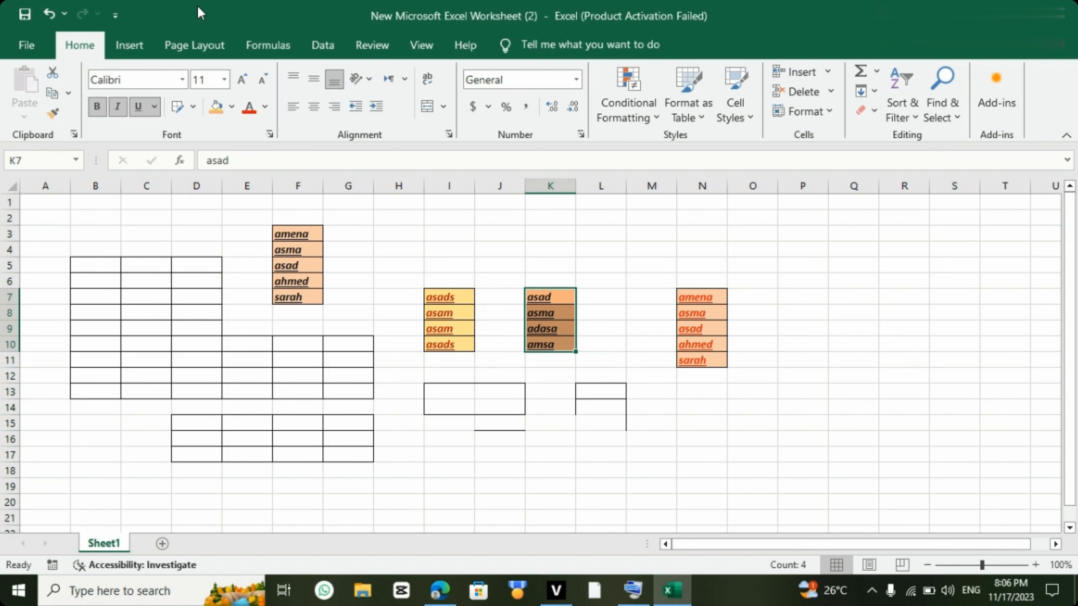
pyautogui.click(265, 107)
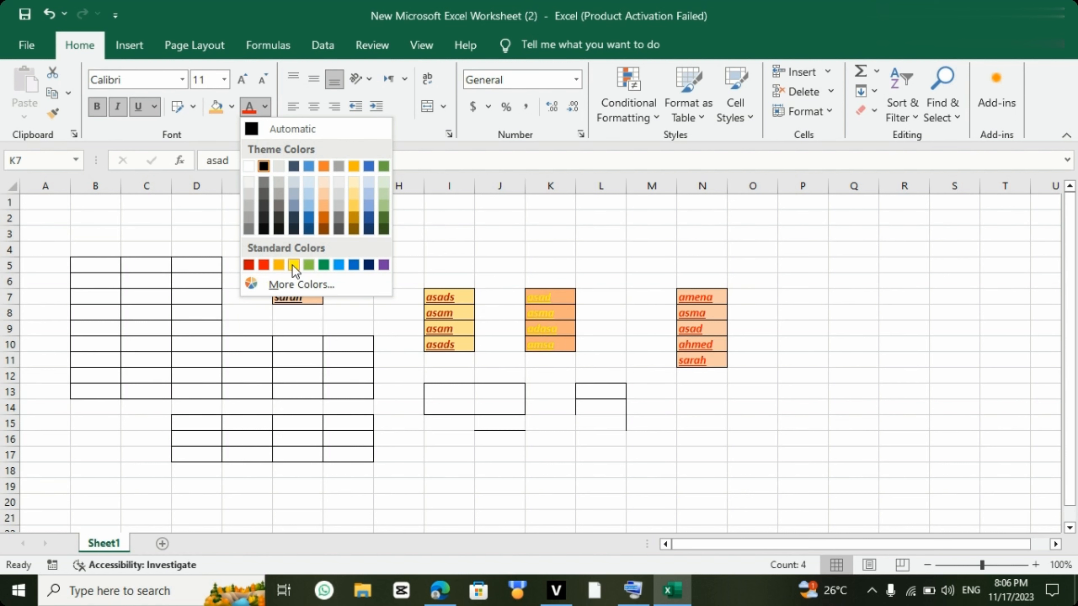
pyautogui.click(249, 265)
pyautogui.click(670, 467)
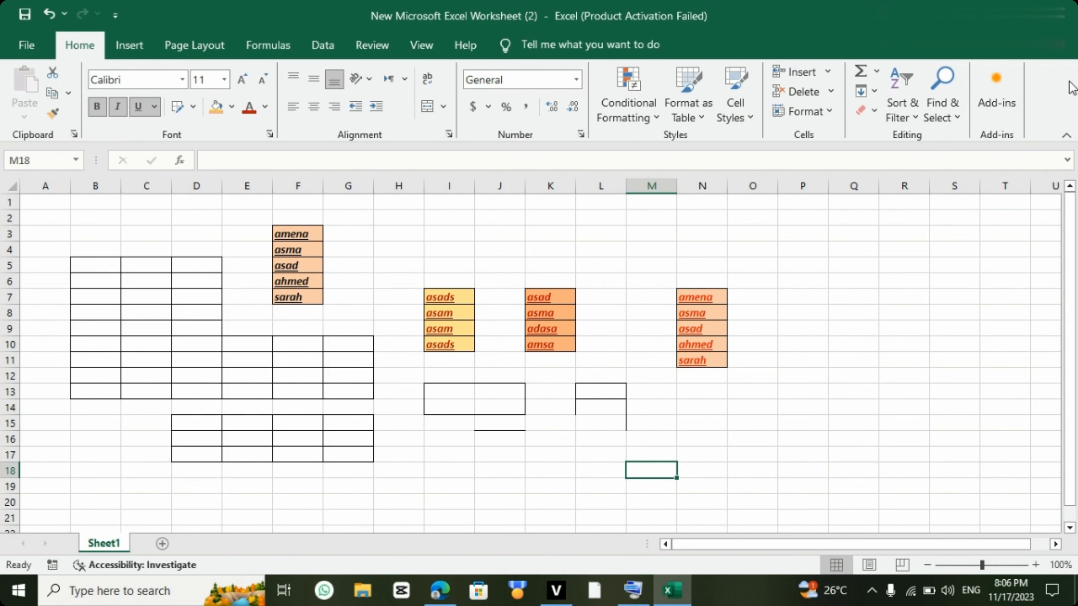
pyautogui.click(980, 15)
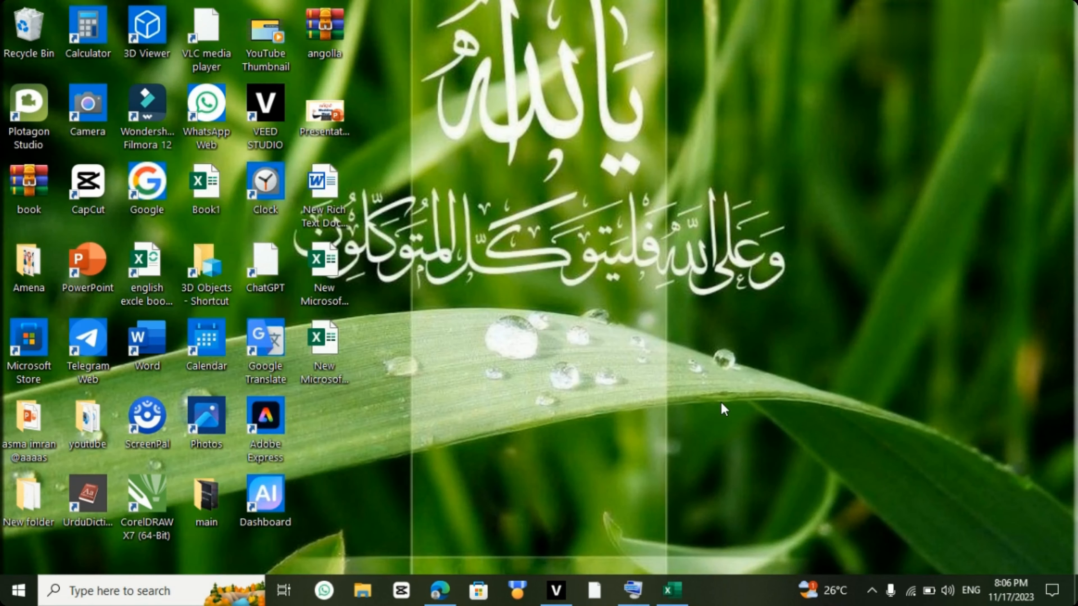